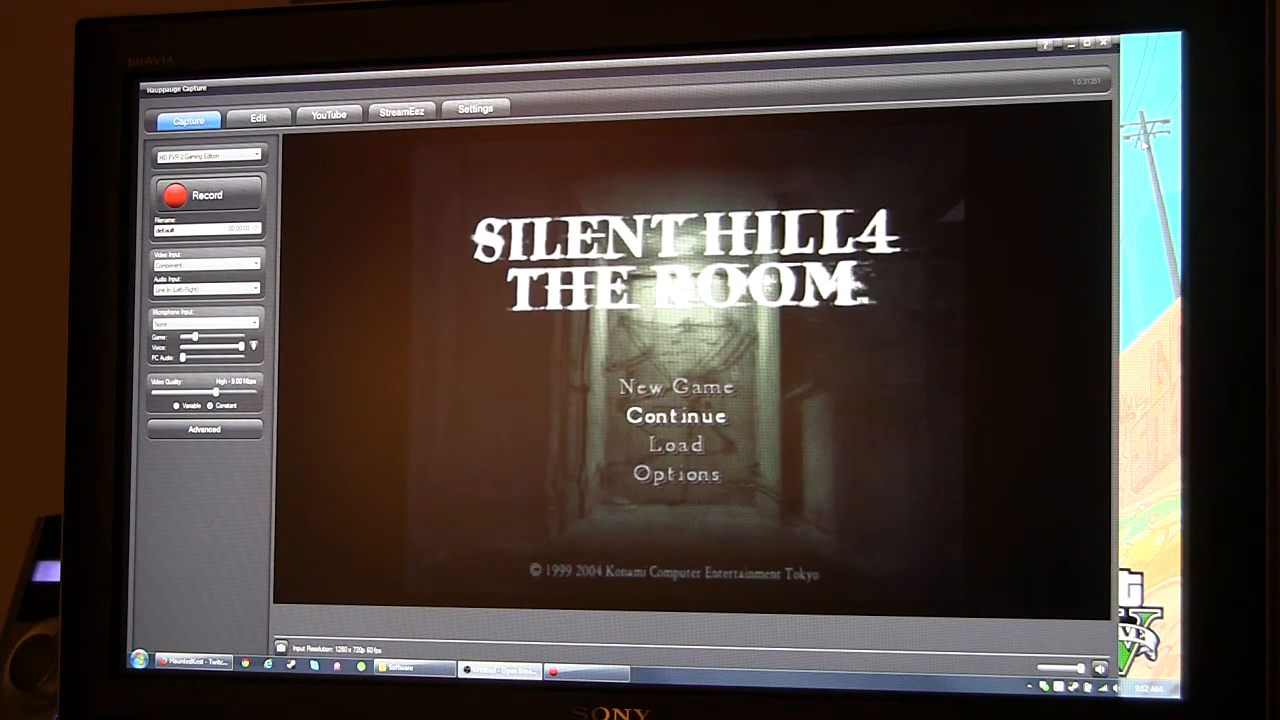
Check the SONY TV display in the Screen Resolution settings and close them.
right_click(1144, 146)
left_click(1100, 263)
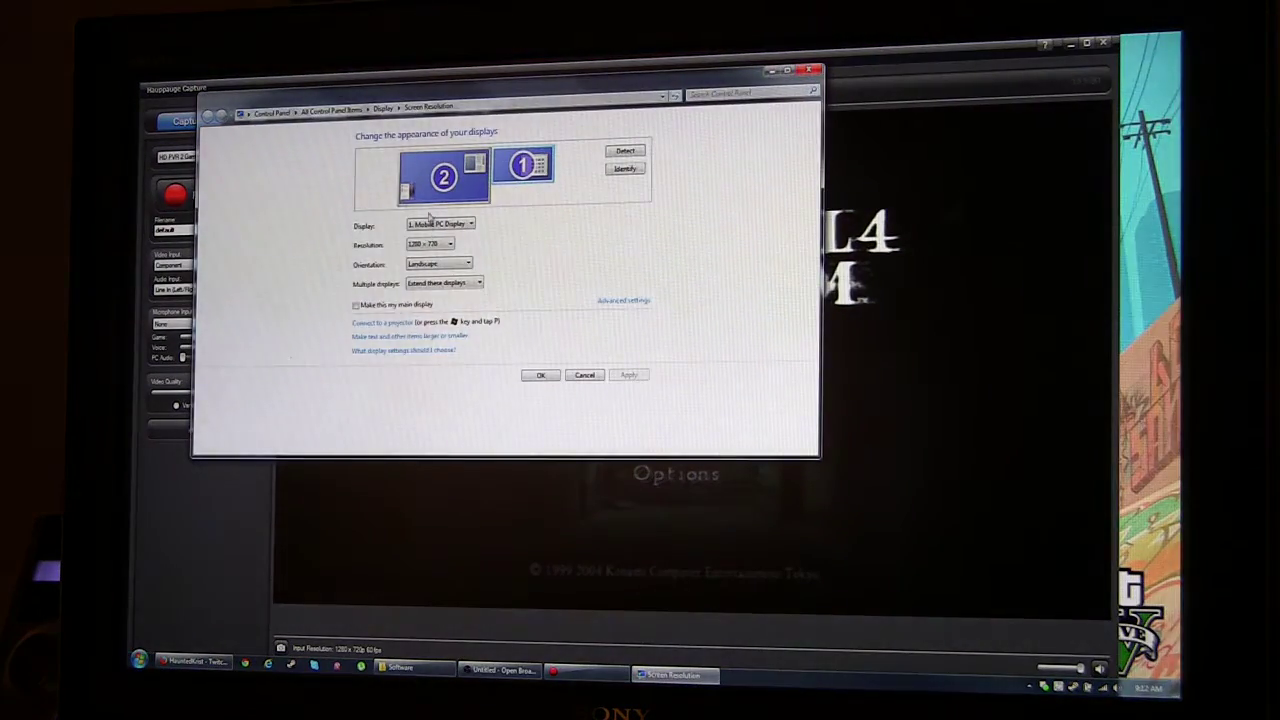
left_click(438, 223)
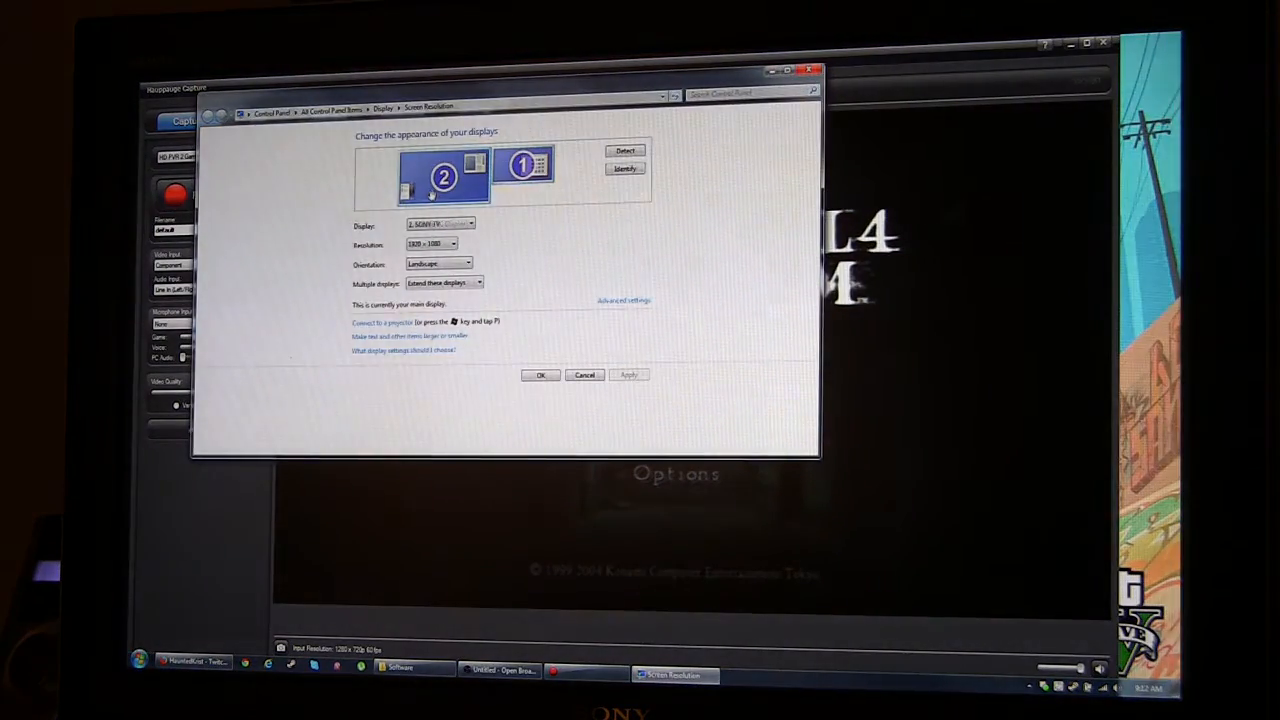
left_click(440, 250)
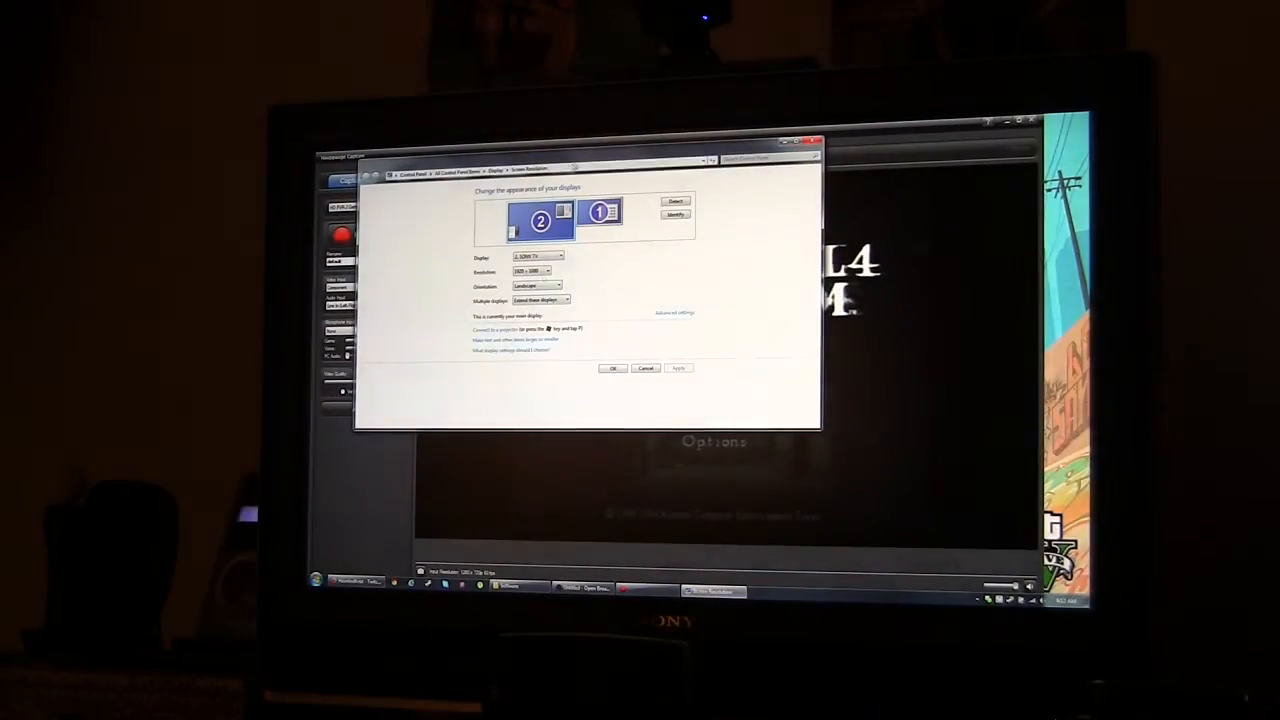
left_click(809, 145)
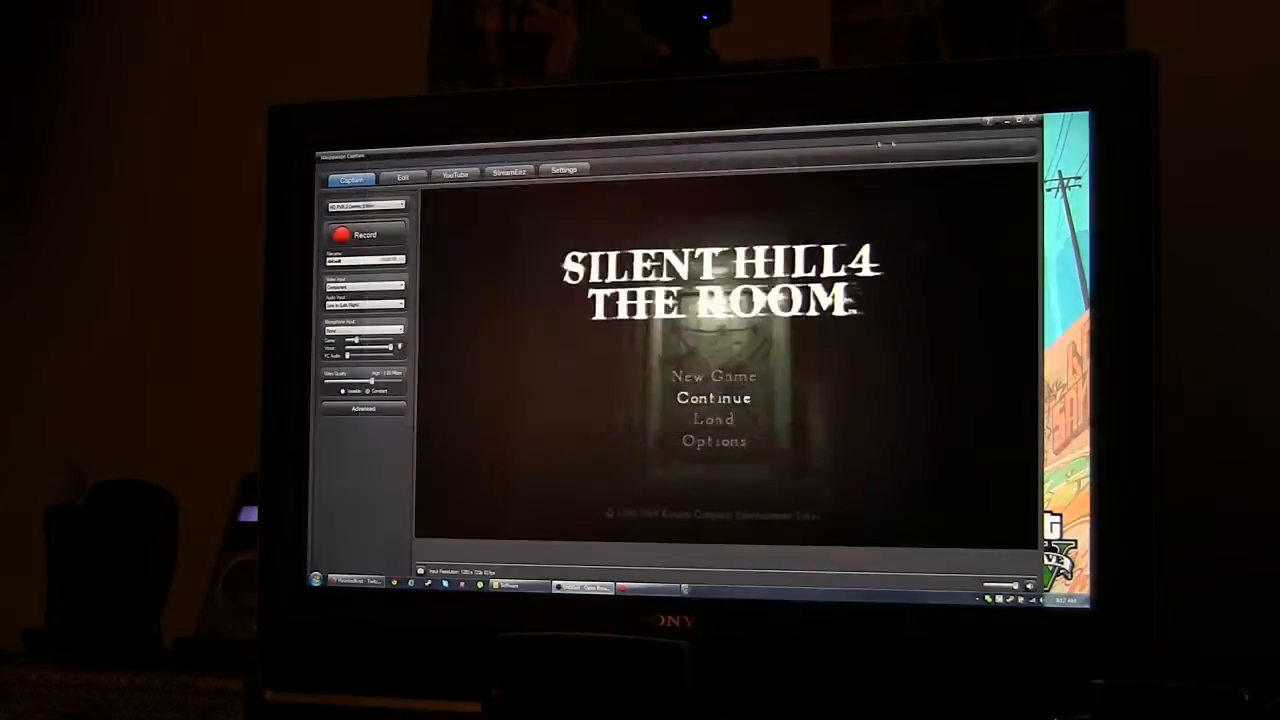
Move the capture window to the desktop centre and maximize it to fill the screen.
left_click(1018, 121)
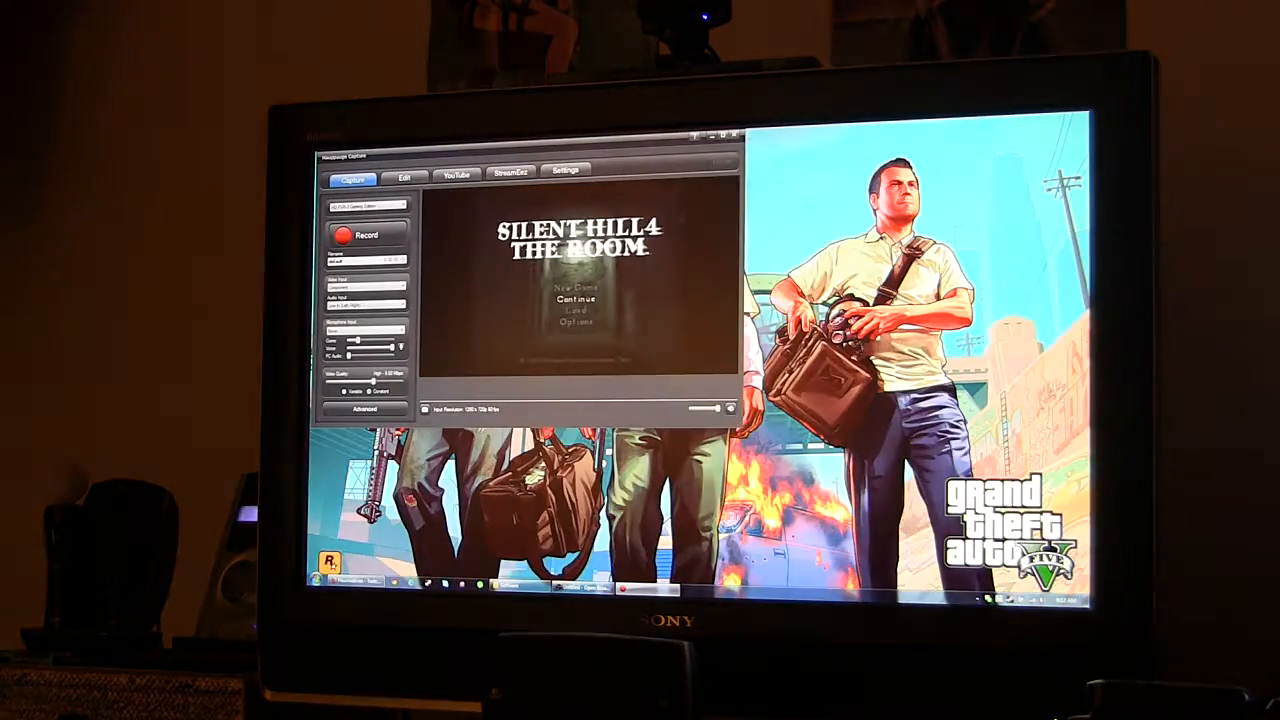
double_click(726, 141)
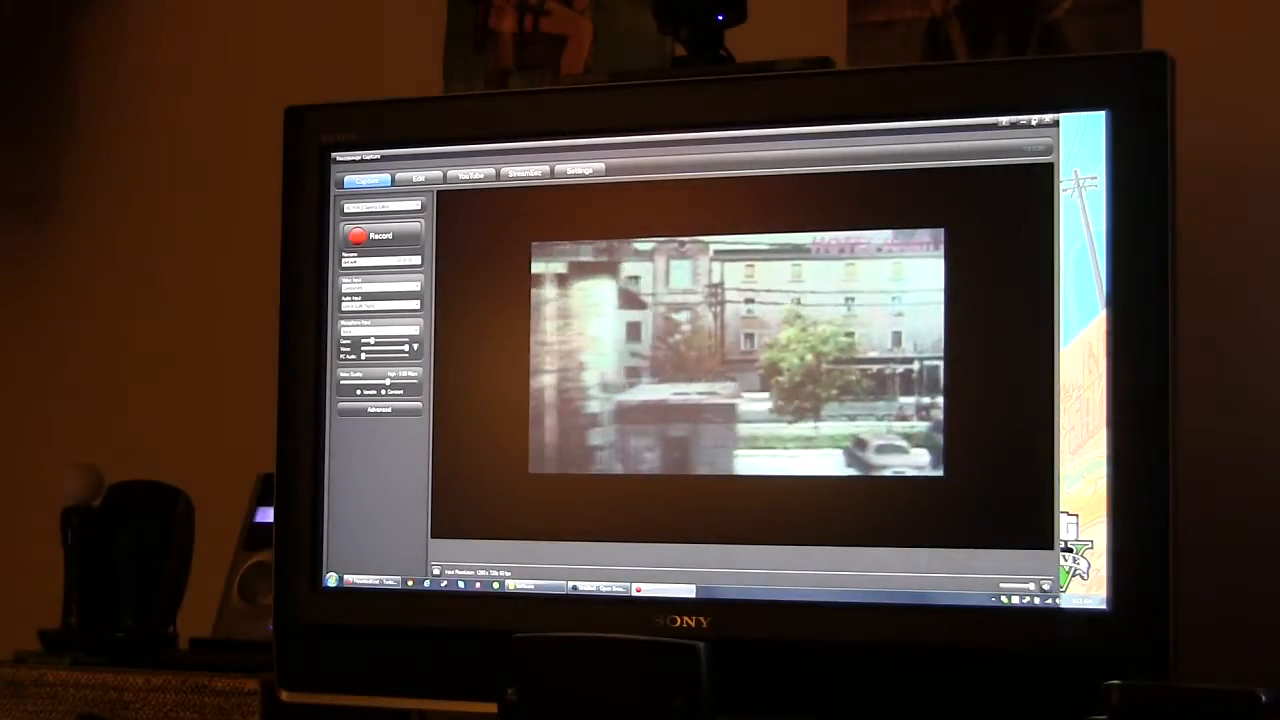
left_click(1037, 121)
left_click_drag(500, 168, 634, 240)
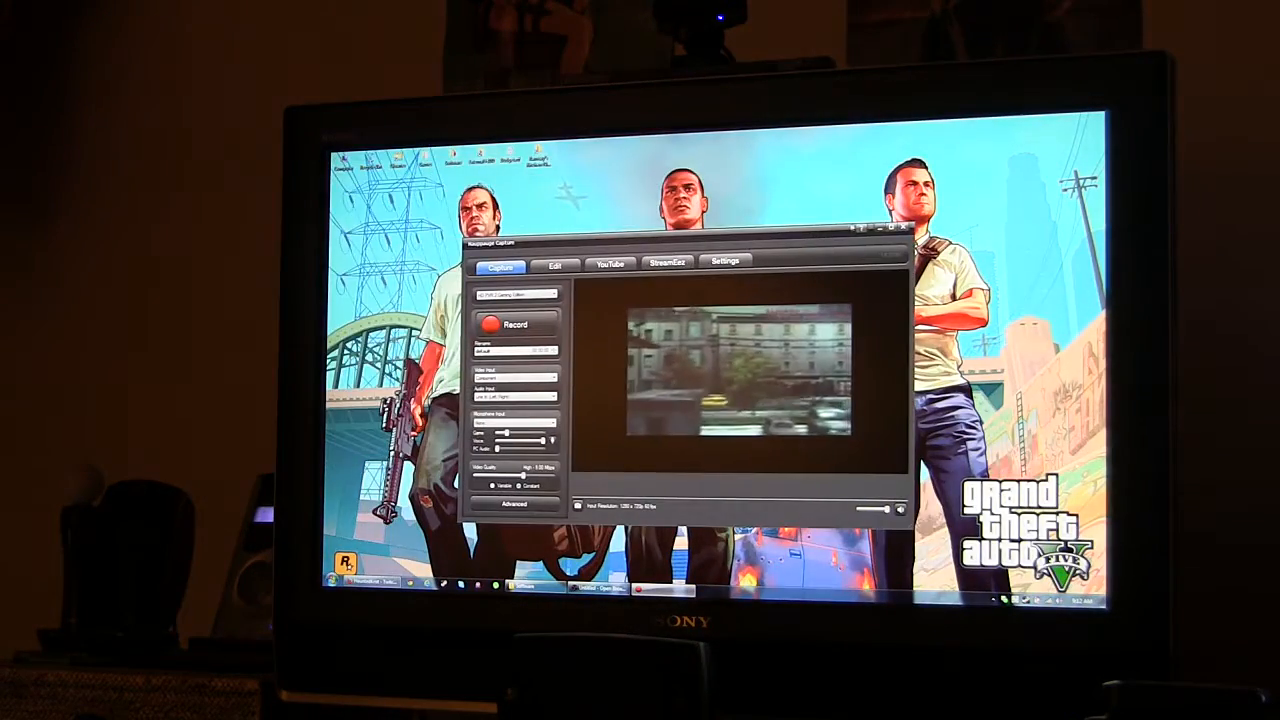
left_click(893, 229)
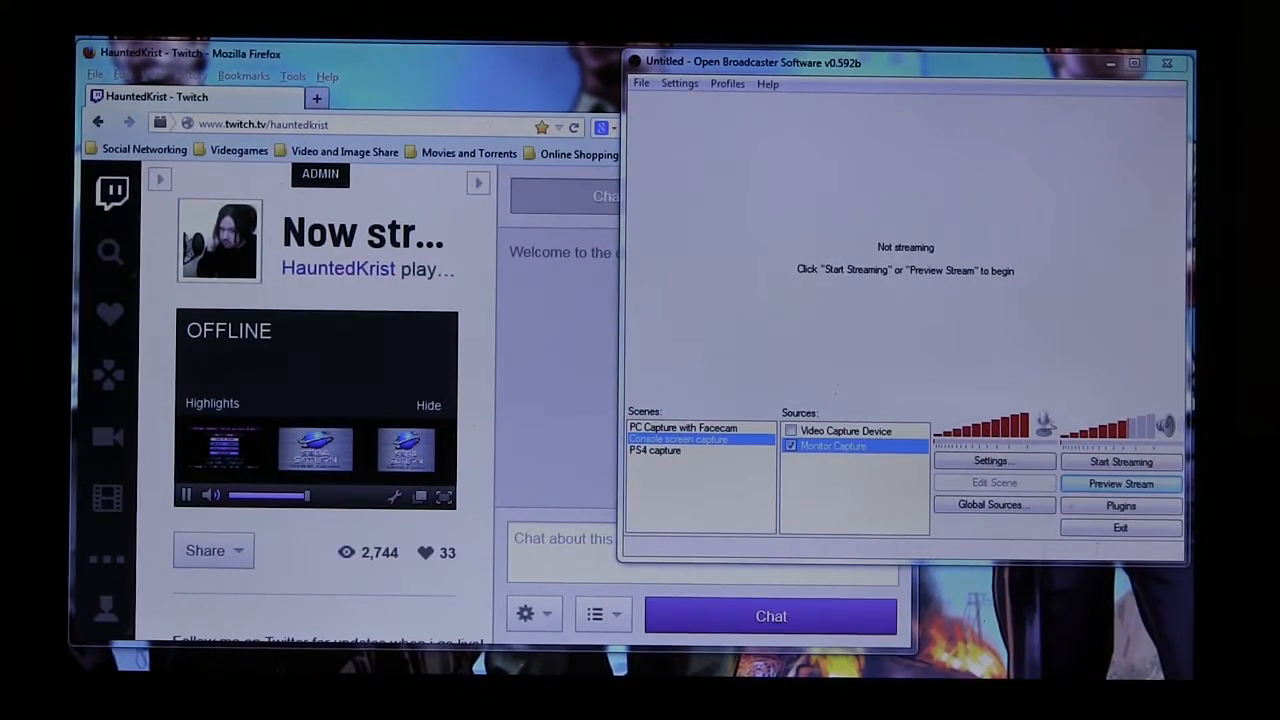
View the Twitch channel page, then bring the OBS window back in front.
left_click(467, 64)
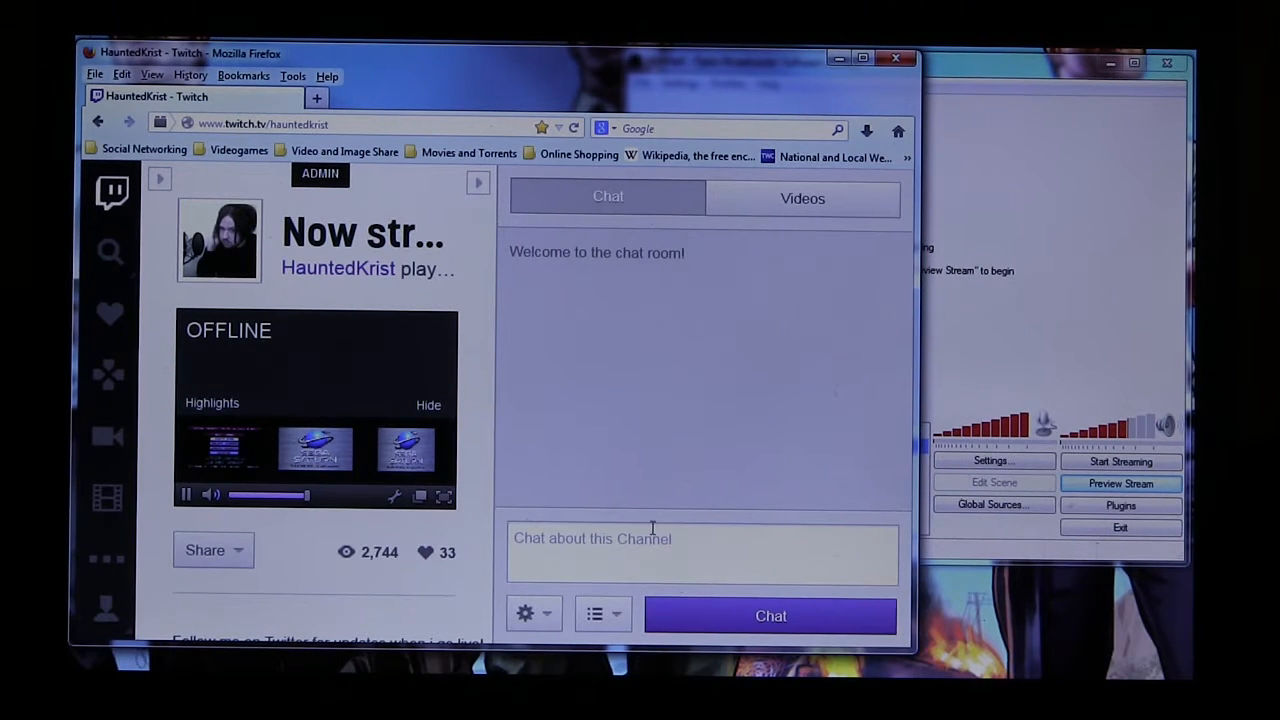
left_click(955, 187)
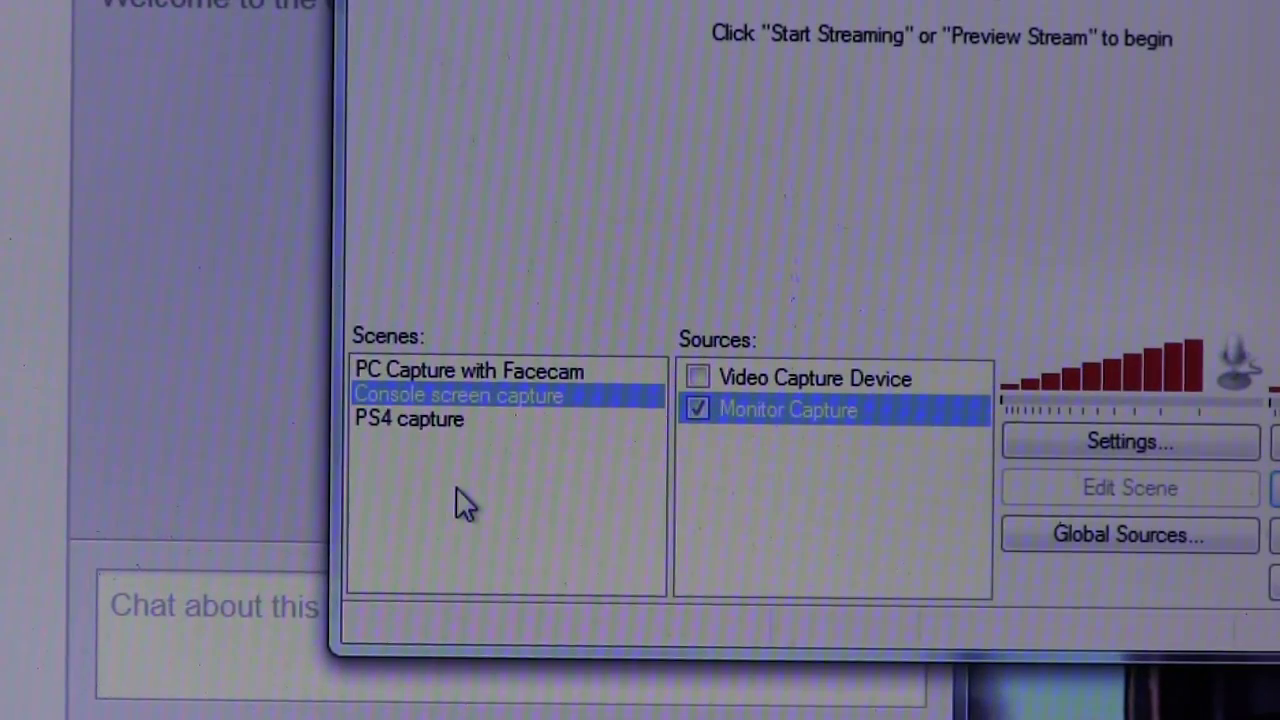
Look through the scene and source list options without changing anything.
right_click(440, 497)
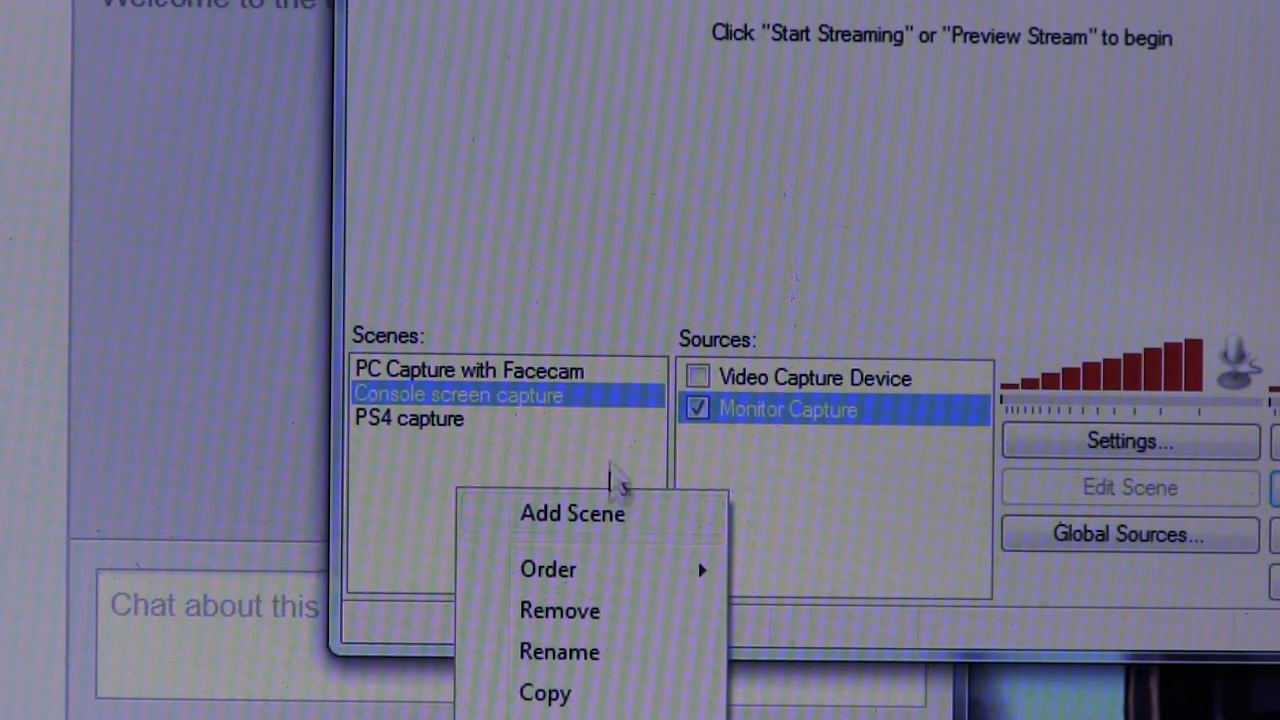
left_click(612, 465)
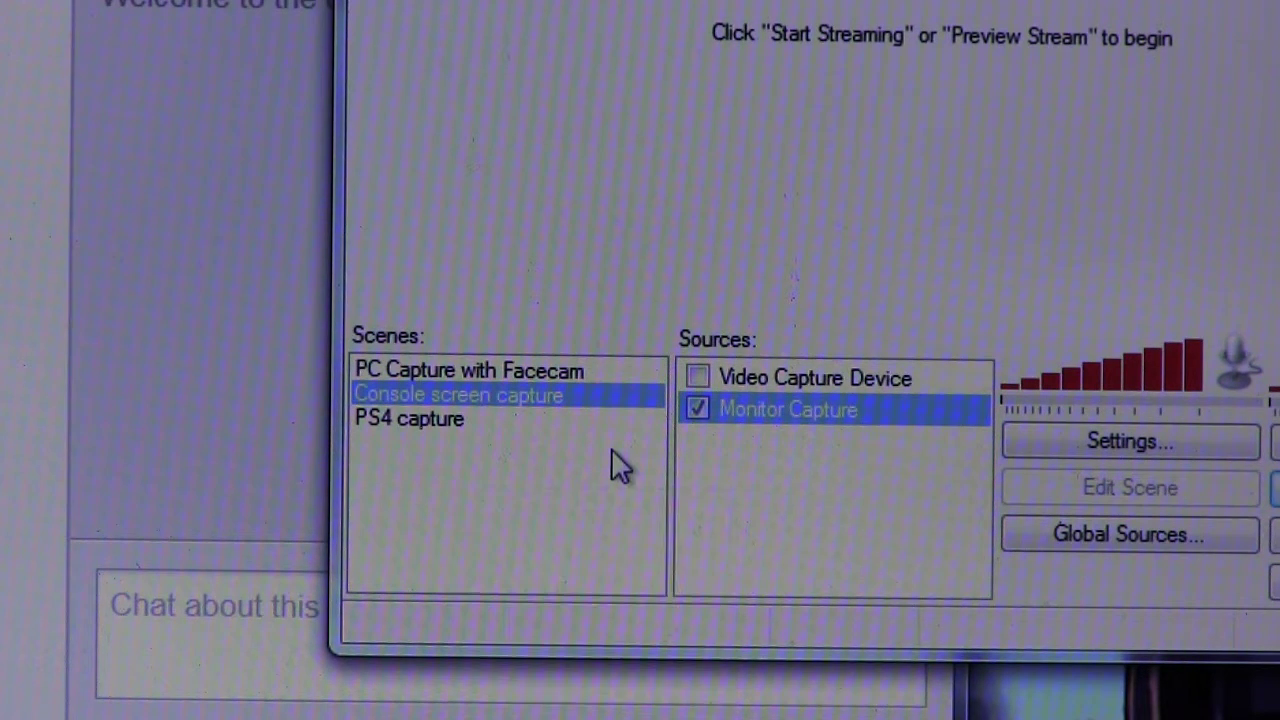
right_click(756, 470)
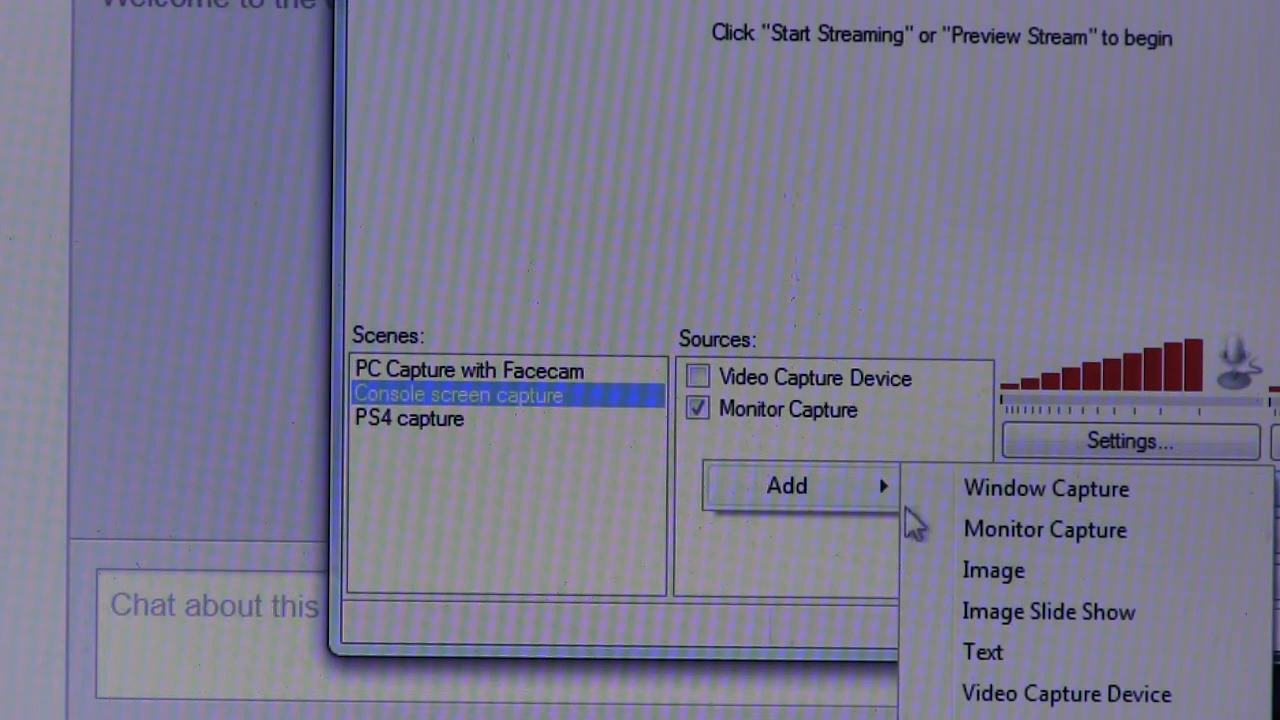
left_click(684, 444)
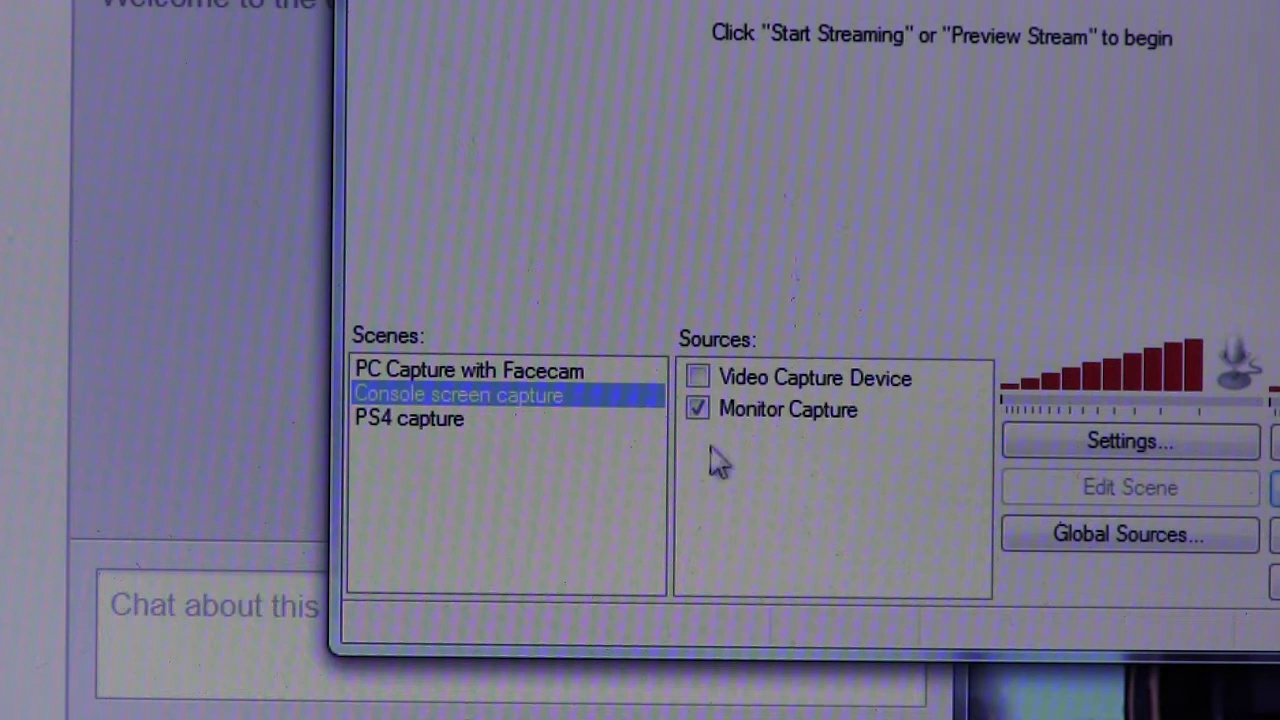
Open the Monitor Capture source properties and start marking the game area to capture.
left_click(766, 414)
right_click(774, 430)
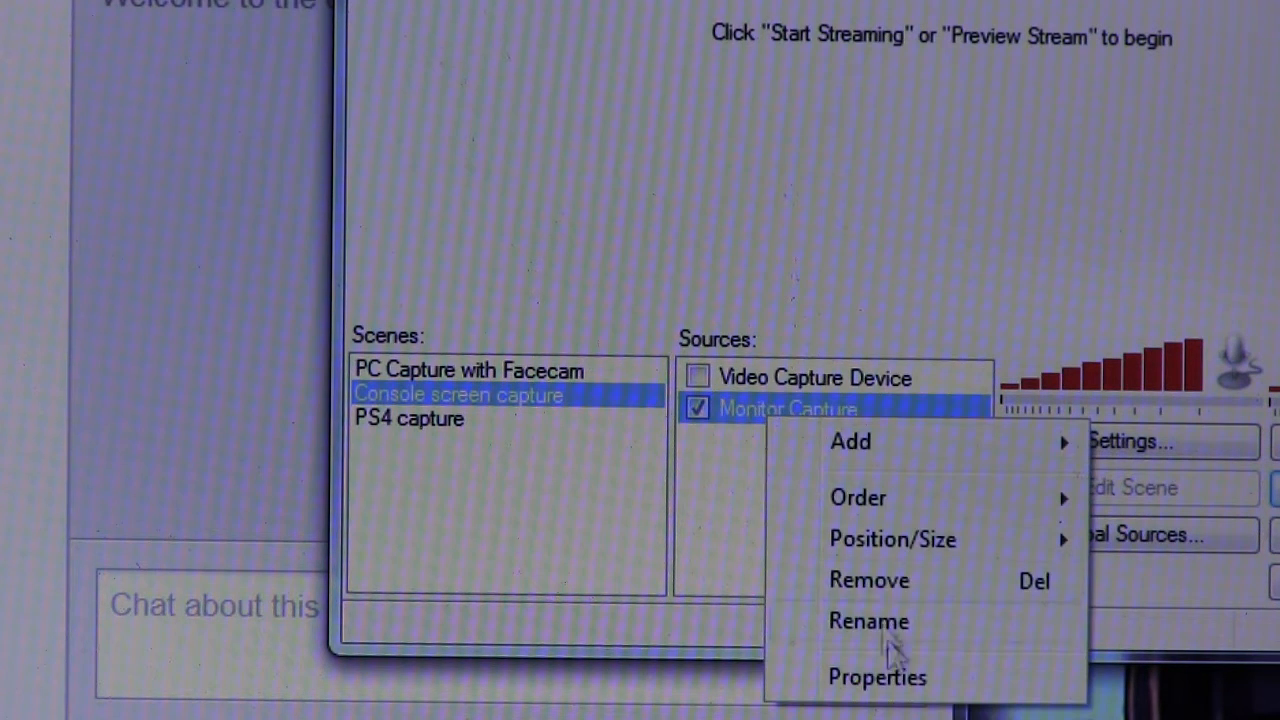
left_click(897, 675)
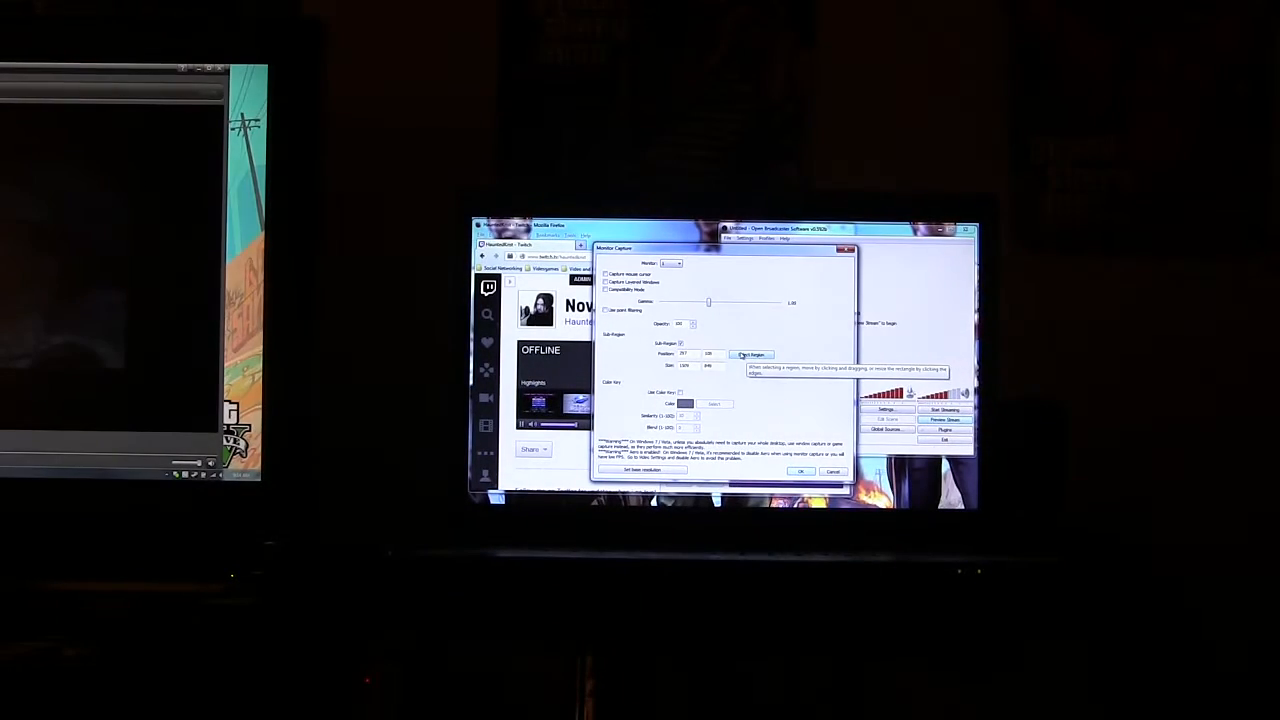
left_click(743, 355)
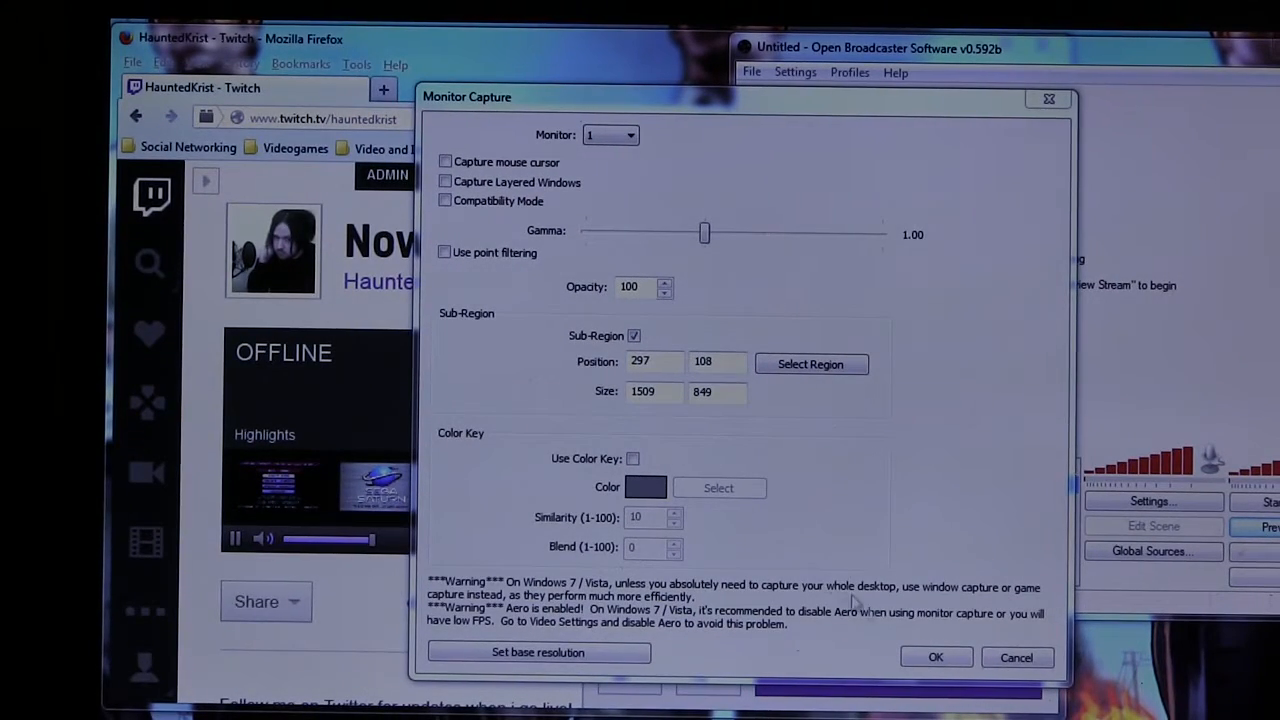
Apply the 1509×849 sub-region at 297,108 and acknowledge the Aero warning.
left_click(936, 660)
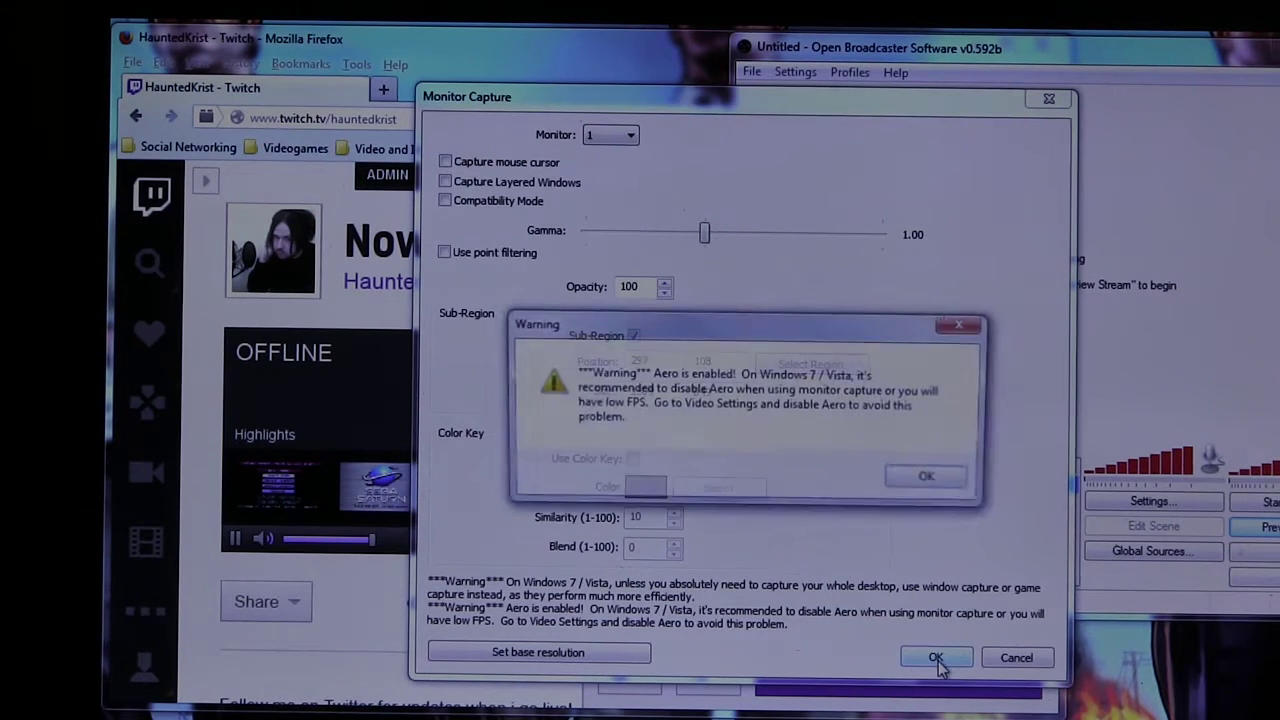
left_click(931, 490)
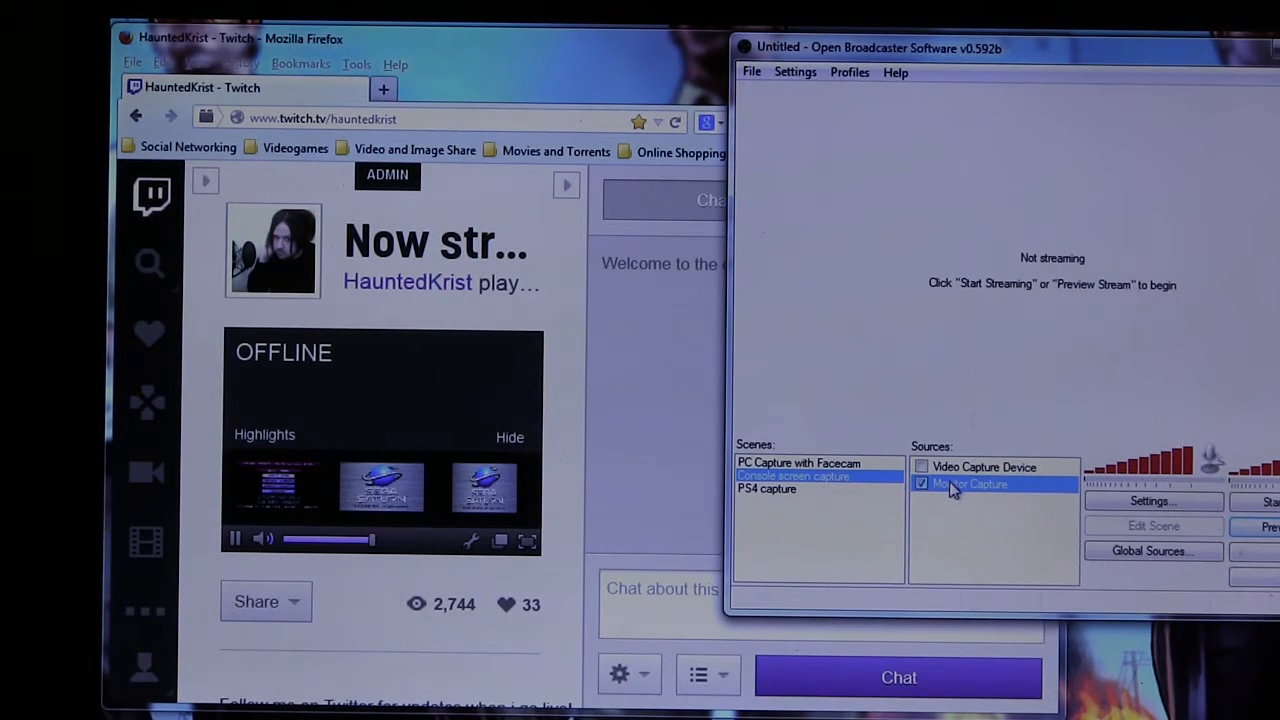
Open the OBS settings and show the Encoding options.
left_click(1110, 502)
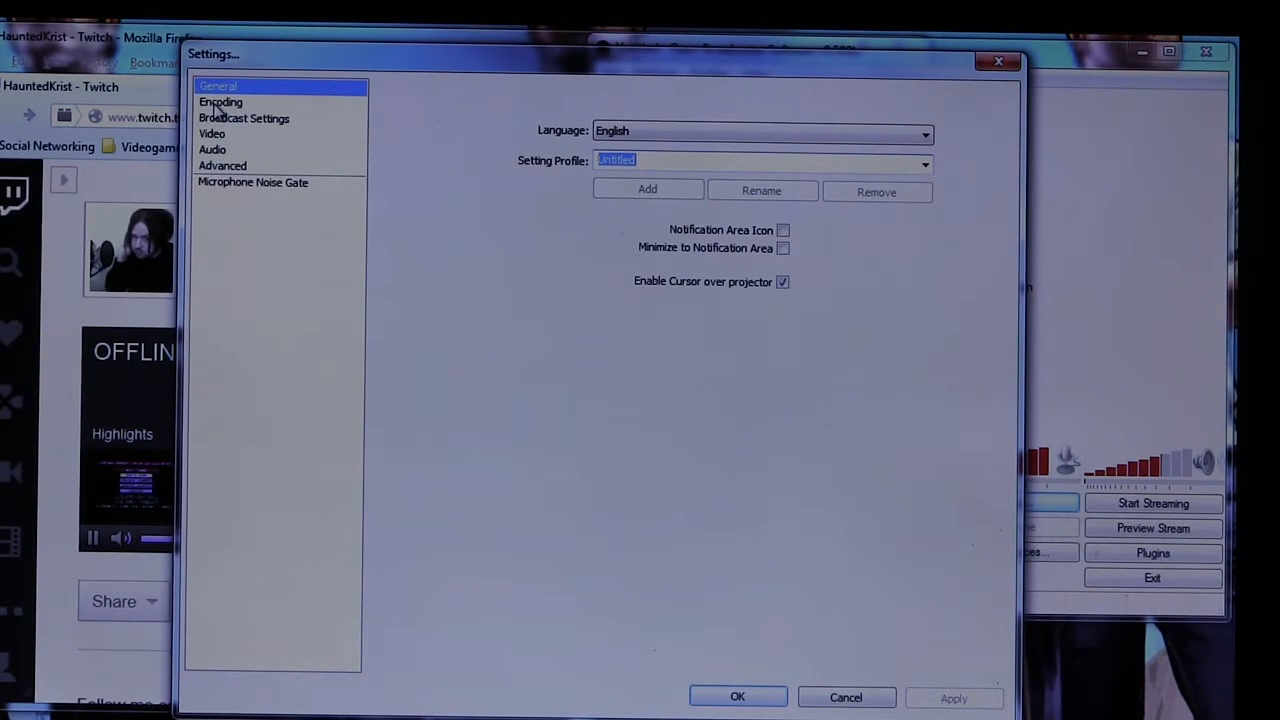
left_click(217, 106)
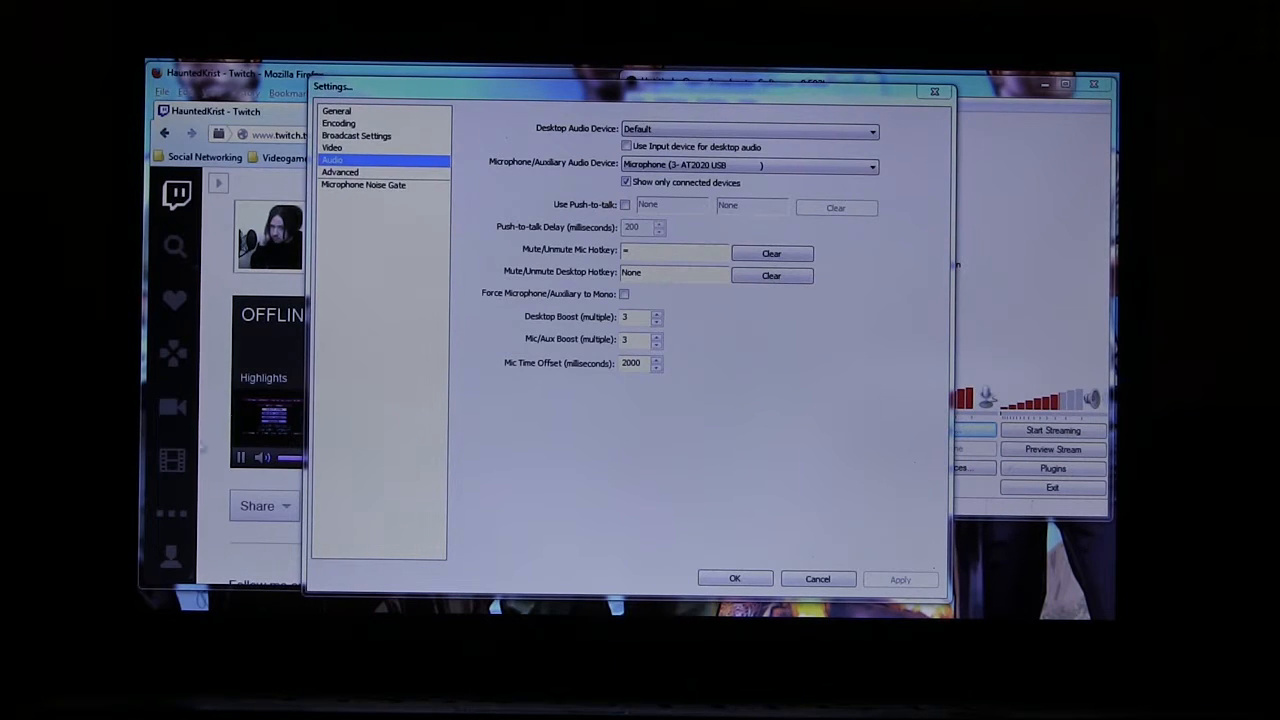
Save the audio settings with boosts at 3 and a 2000 ms mic offset.
left_click(731, 579)
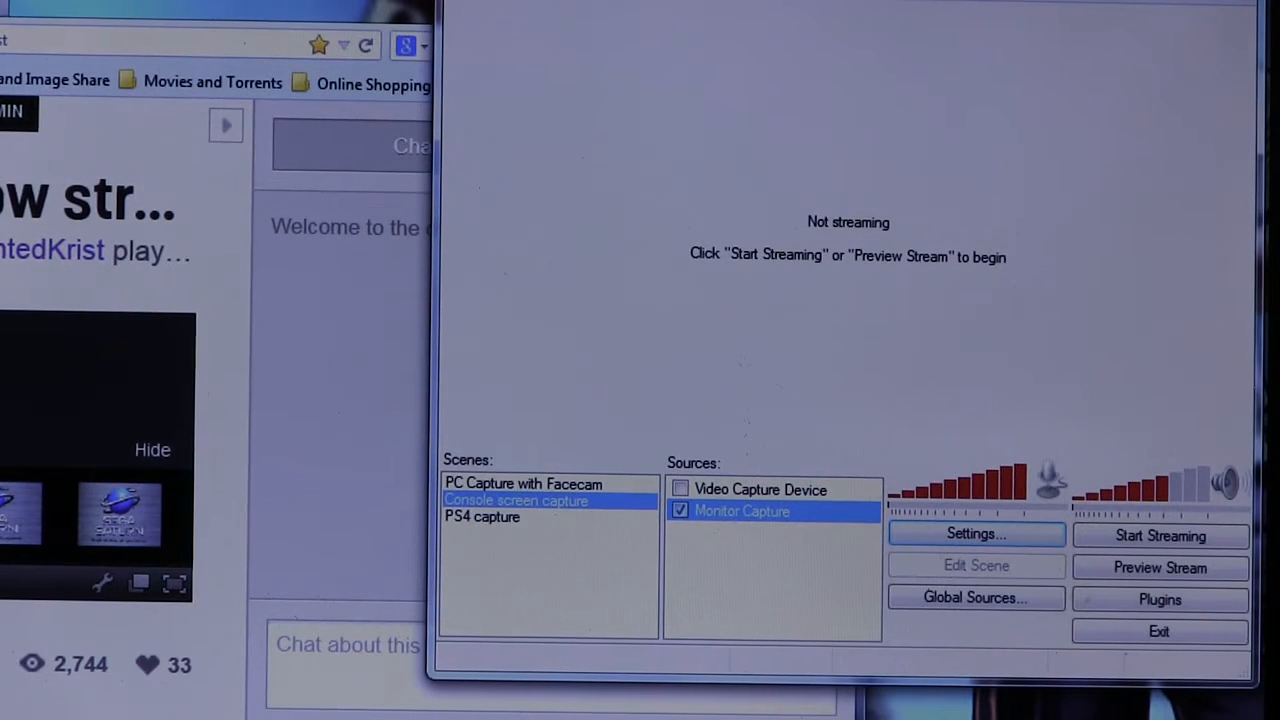
Reopen the OBS settings to the broadcast page.
left_click(997, 538)
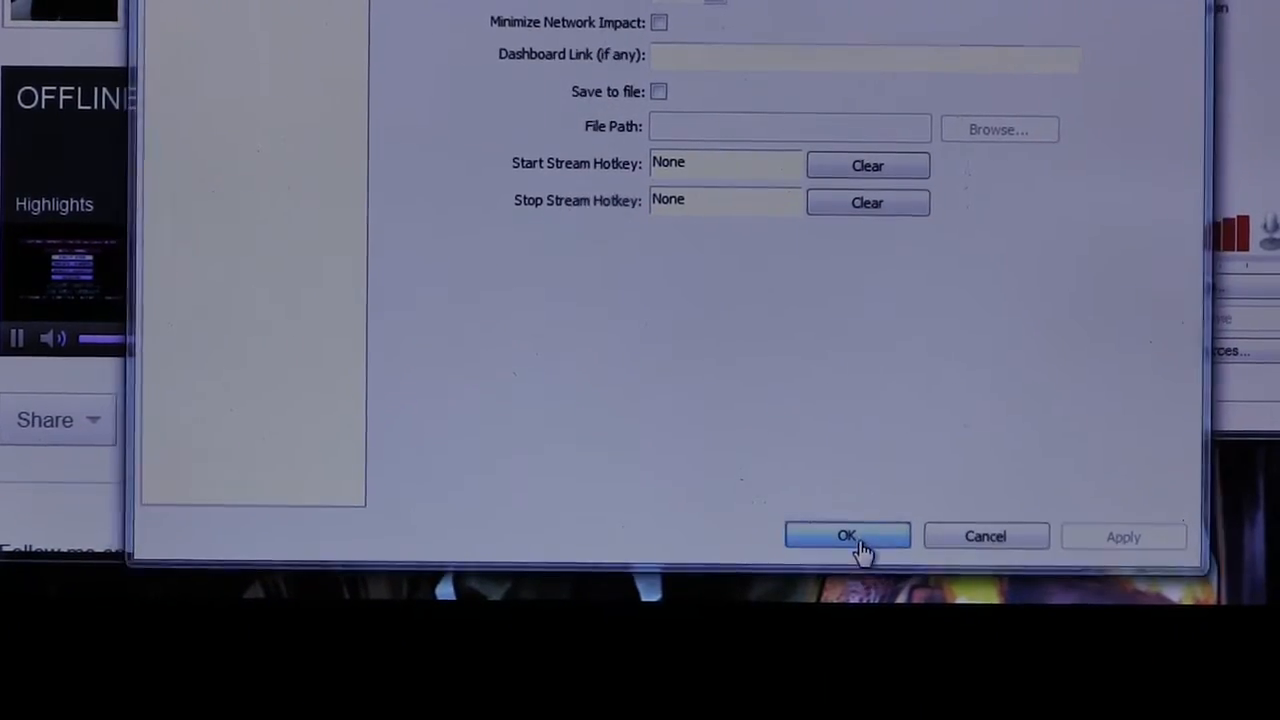
Close the settings, keeping Live Stream mode to Twitch via the Chicago server.
left_click(858, 541)
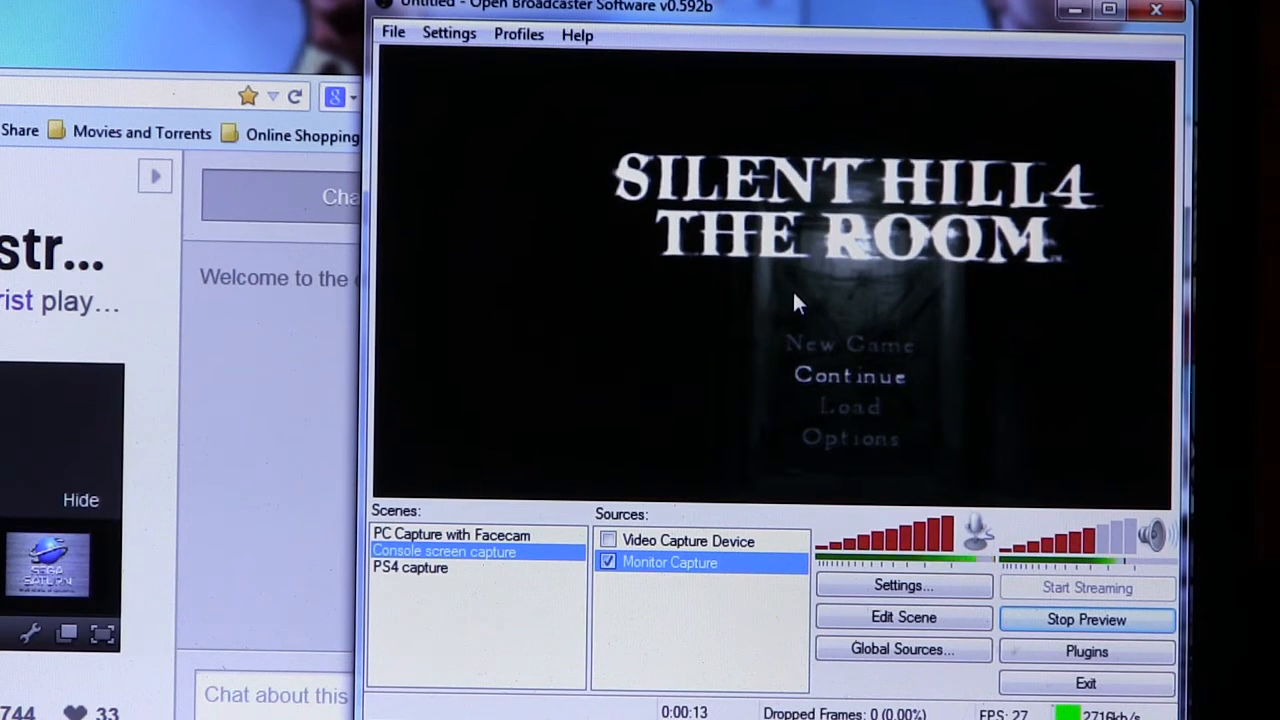
Edit the scene so the Monitor Capture fills the whole preview, then finish editing.
left_click(897, 614)
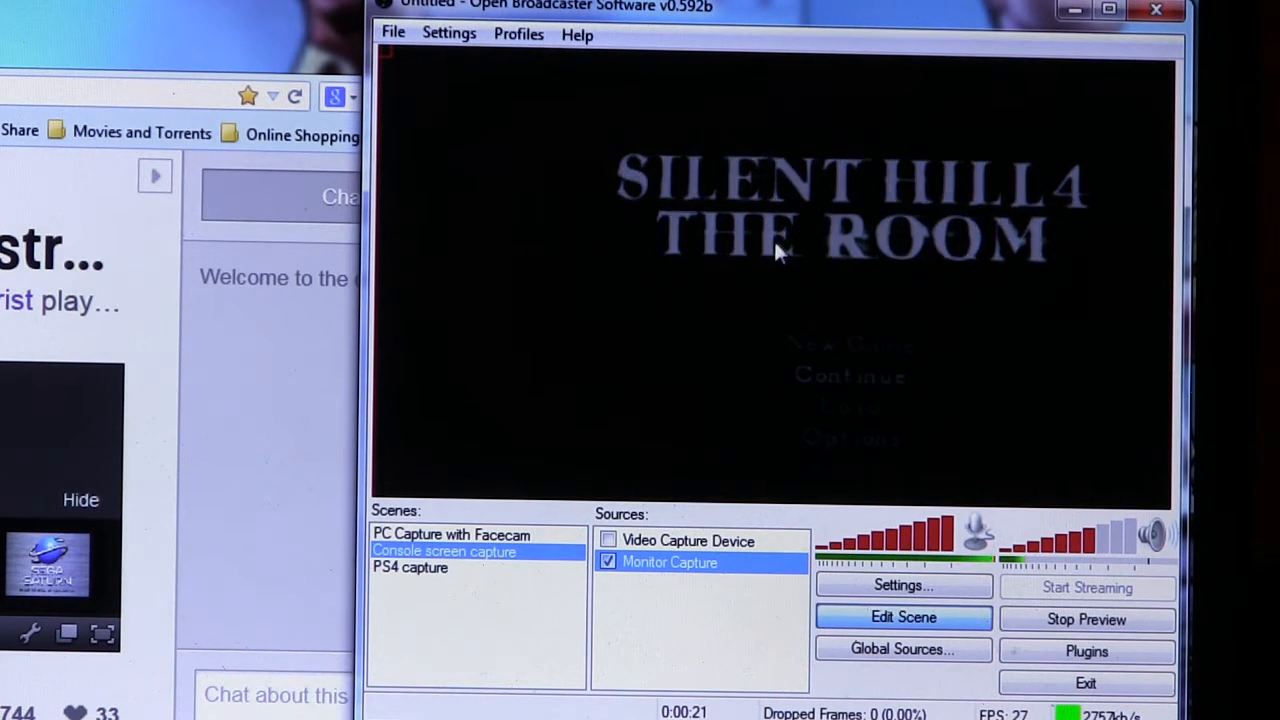
mouse_move(849, 209)
left_mouse_down()
mouse_move(770, 288)
mouse_move(929, 293)
mouse_move(857, 240)
mouse_move(851, 220)
mouse_move(880, 232)
left_mouse_up()
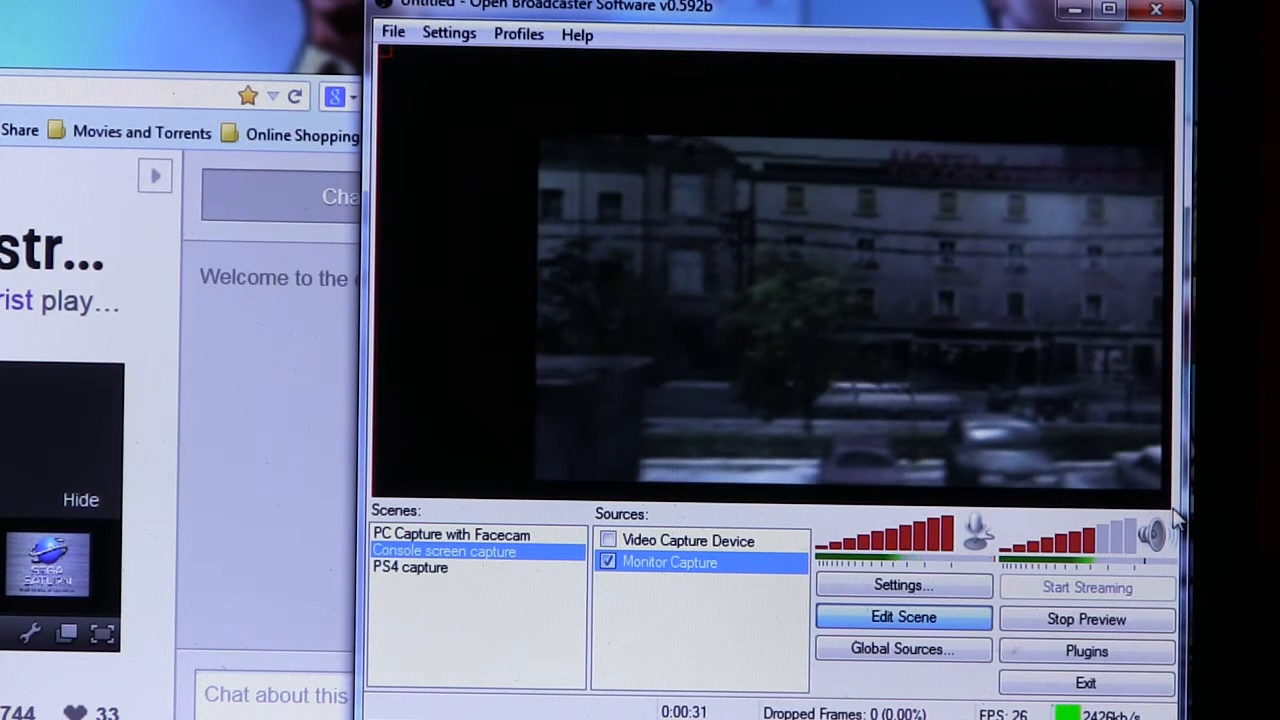
mouse_move(1133, 476)
left_mouse_down()
mouse_move(895, 313)
mouse_move(1171, 371)
mouse_move(957, 400)
mouse_move(883, 354)
mouse_move(654, 277)
mouse_move(505, 193)
left_mouse_up()
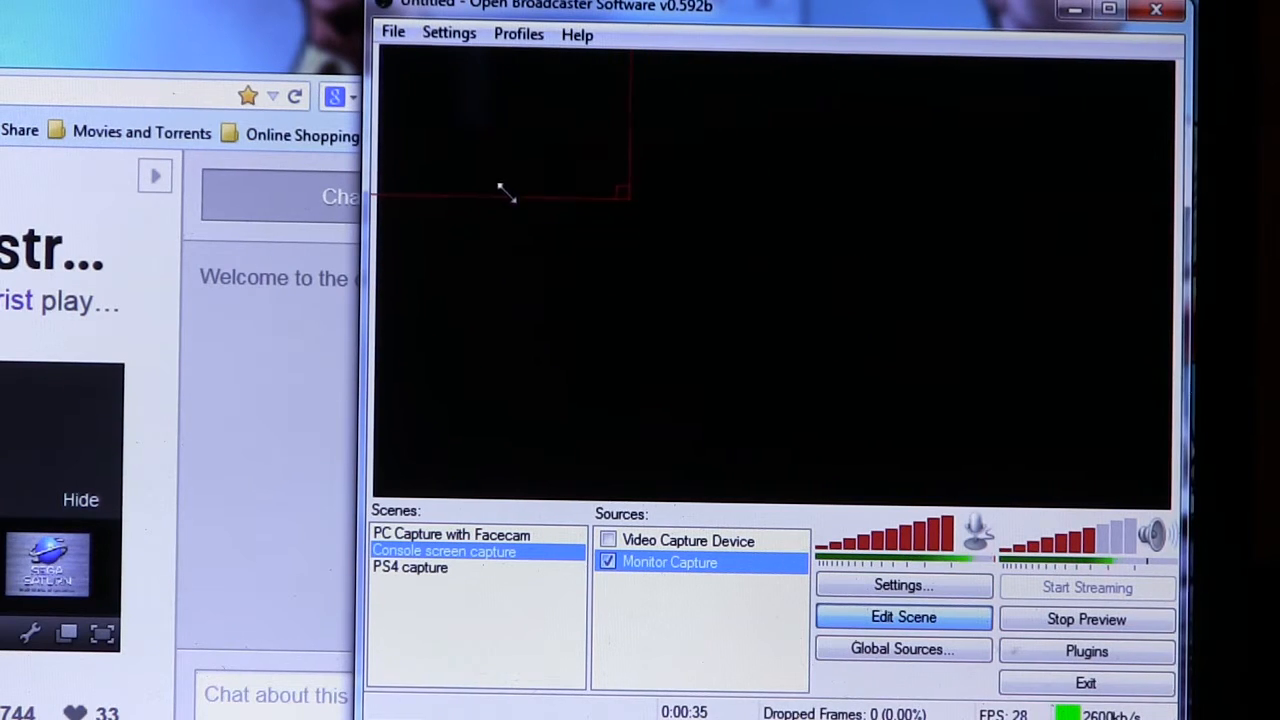
mouse_move(512, 148)
left_mouse_down()
mouse_move(808, 317)
mouse_move(1050, 418)
mouse_move(928, 363)
mouse_move(893, 371)
left_mouse_up()
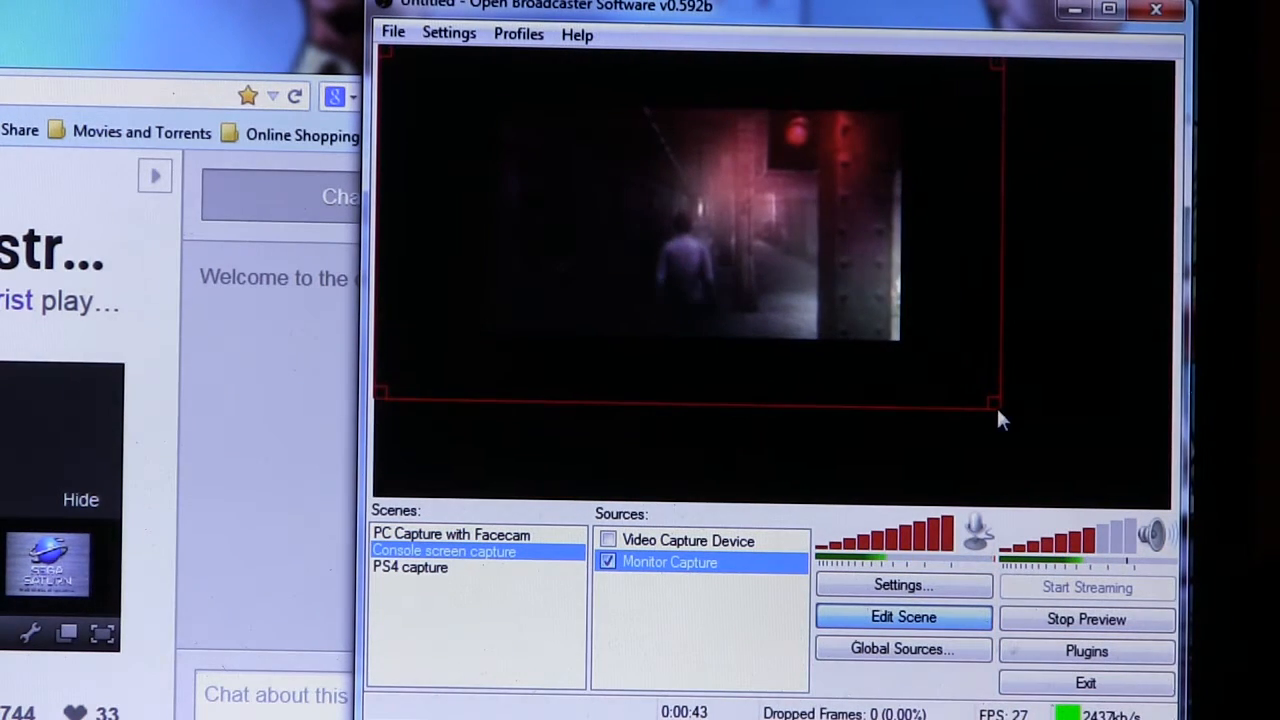
left_click_drag(990, 404, 1160, 496)
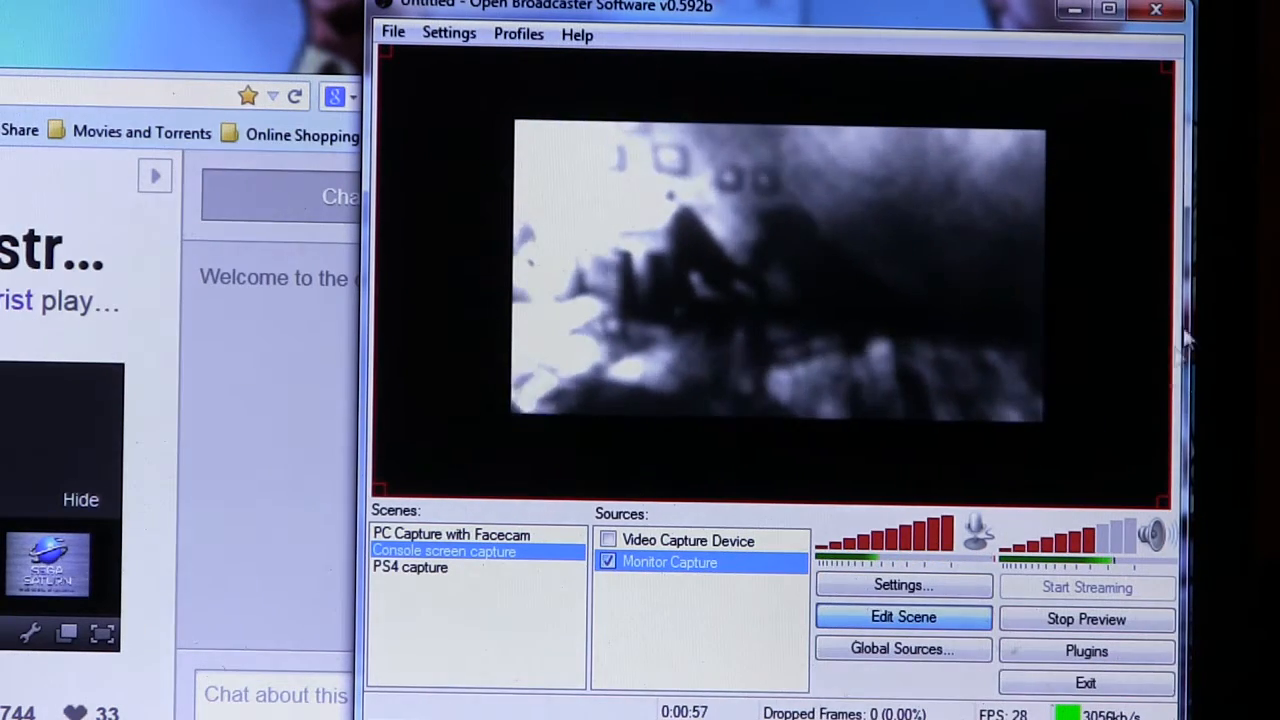
left_click(925, 620)
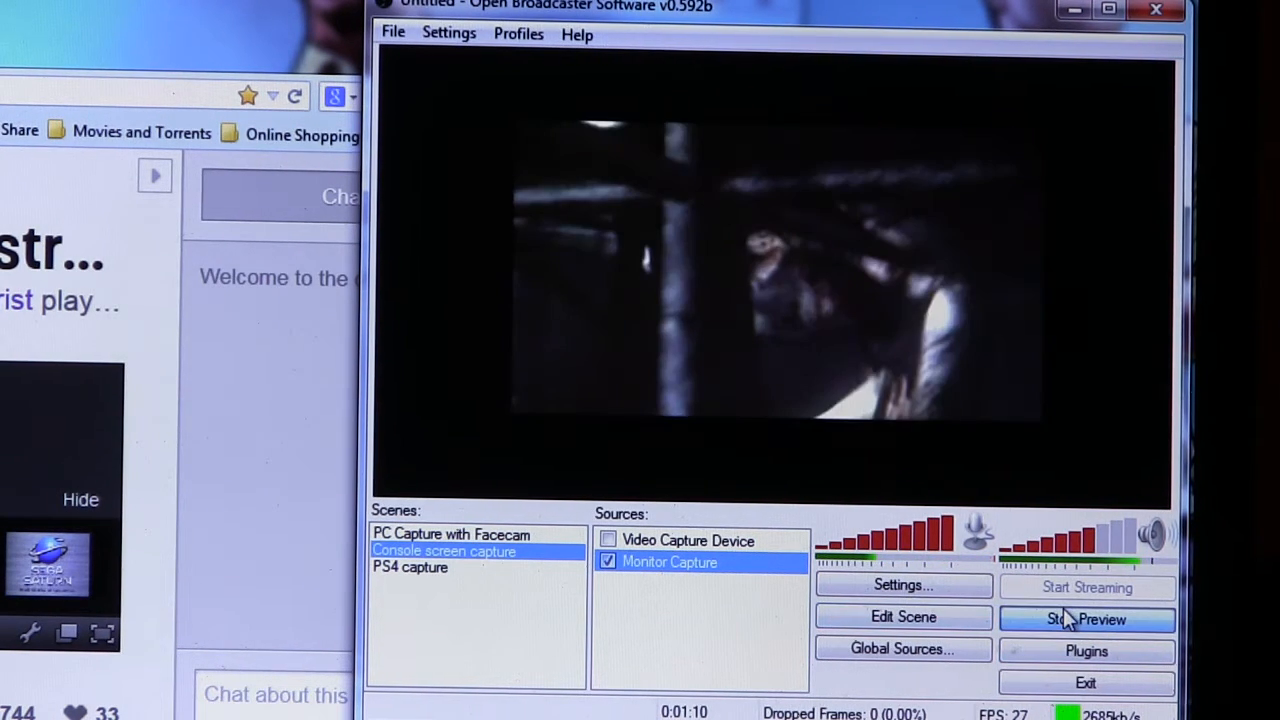
Stop the preview and start streaming the console capture live.
left_click(1065, 615)
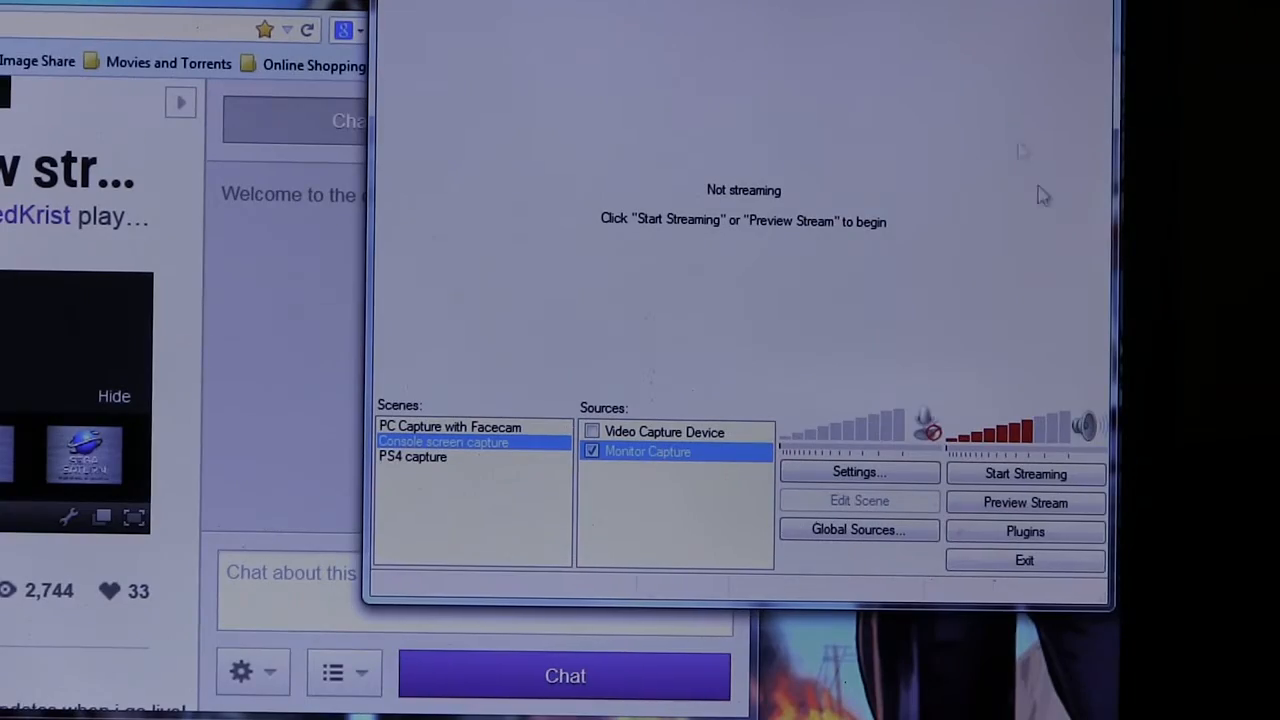
left_click(1015, 478)
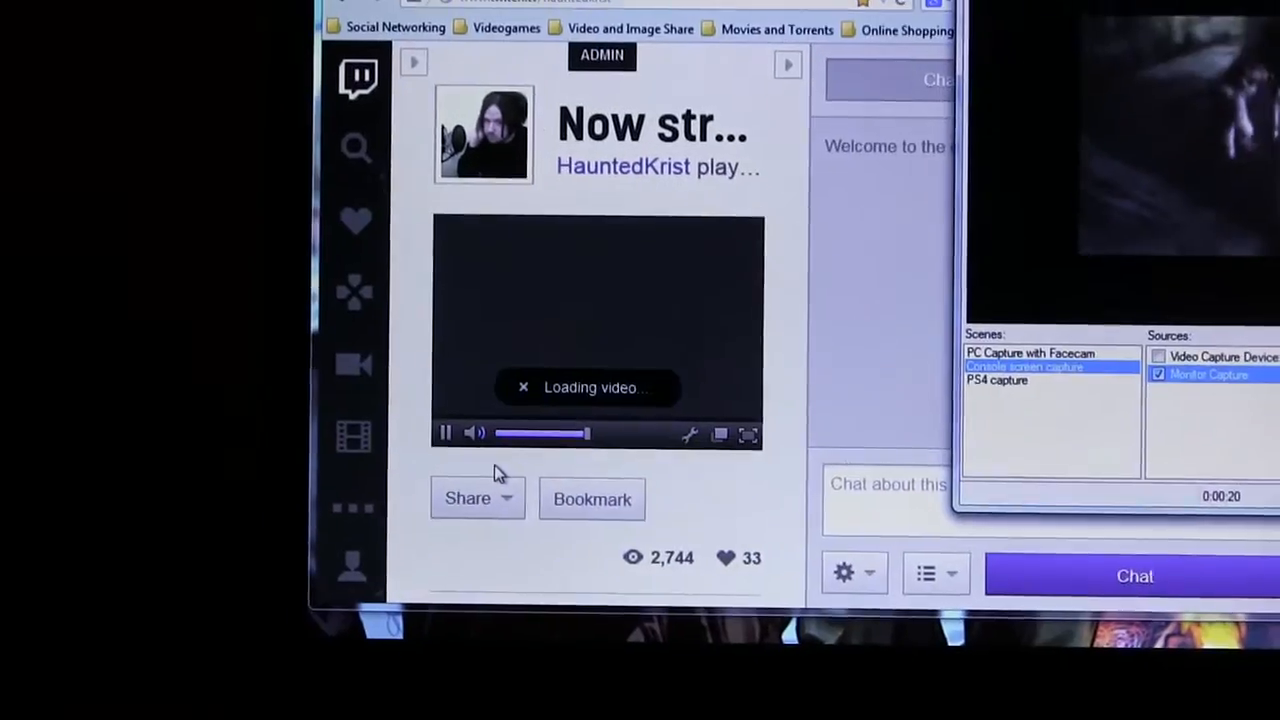
Mute the Twitch channel player and return to the OBS window.
left_click(477, 442)
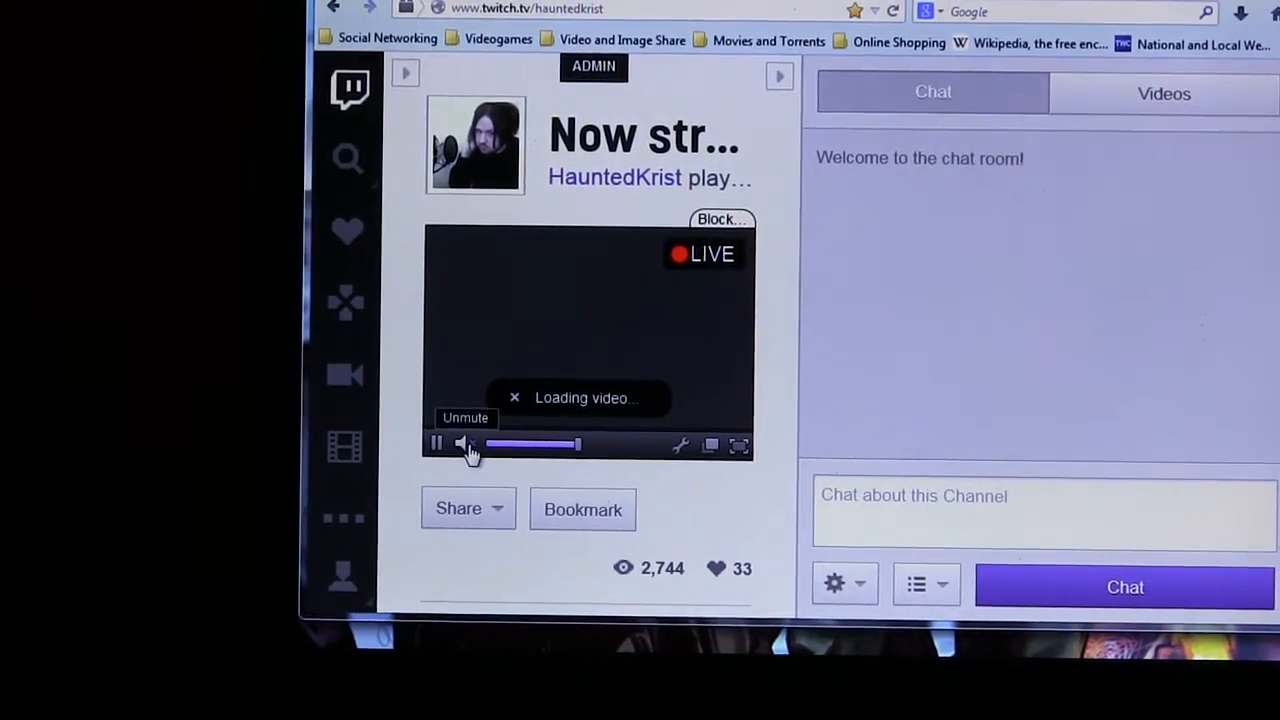
mouse_move(500, 350)
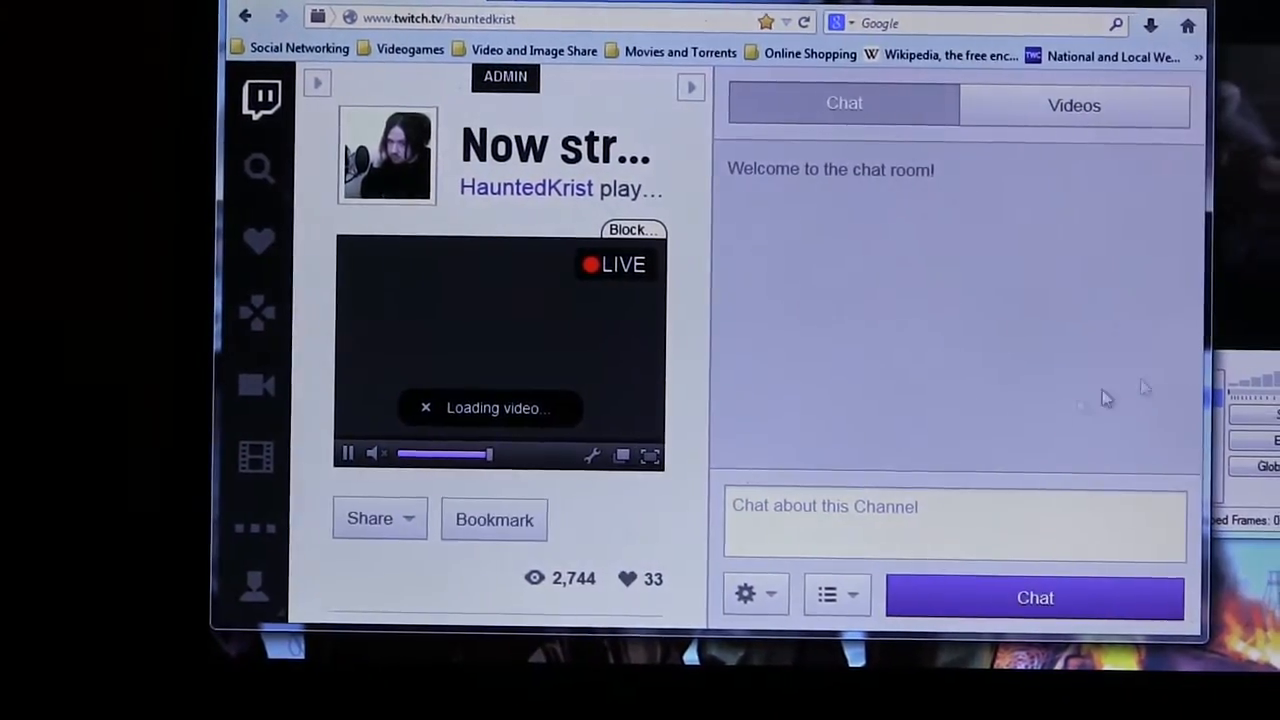
key("alt+Tab")
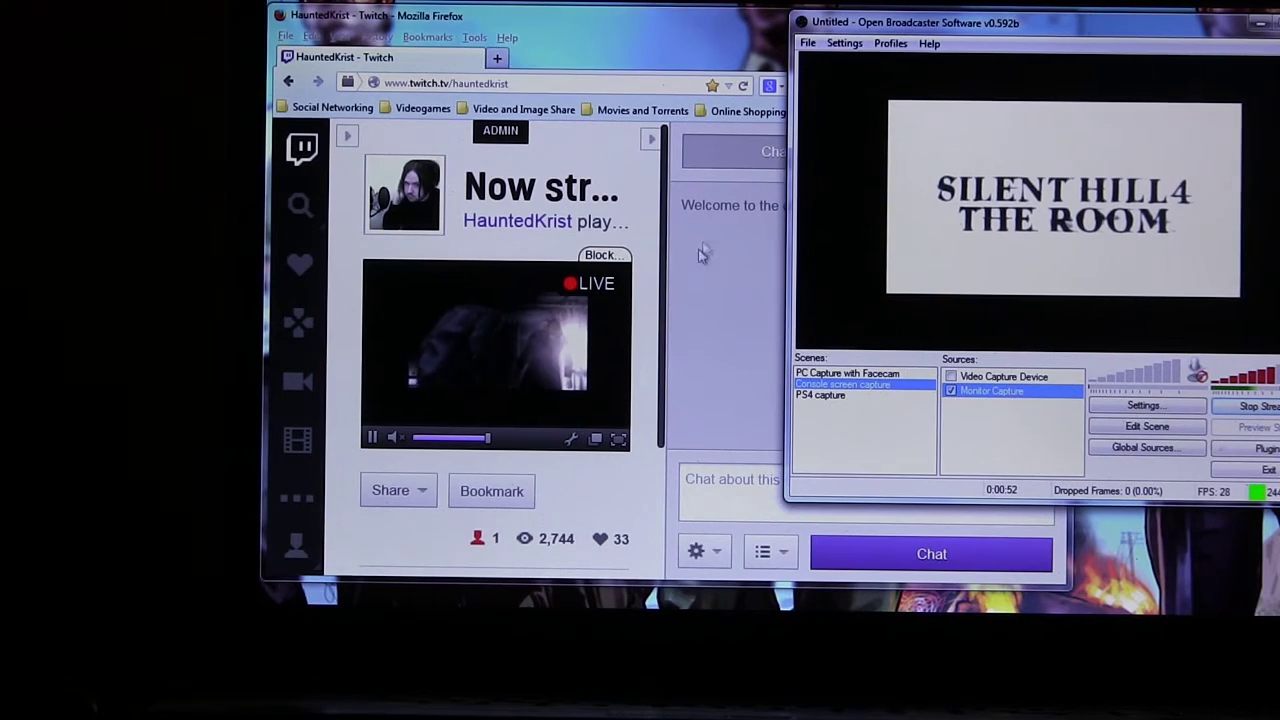
left_click(740, 287)
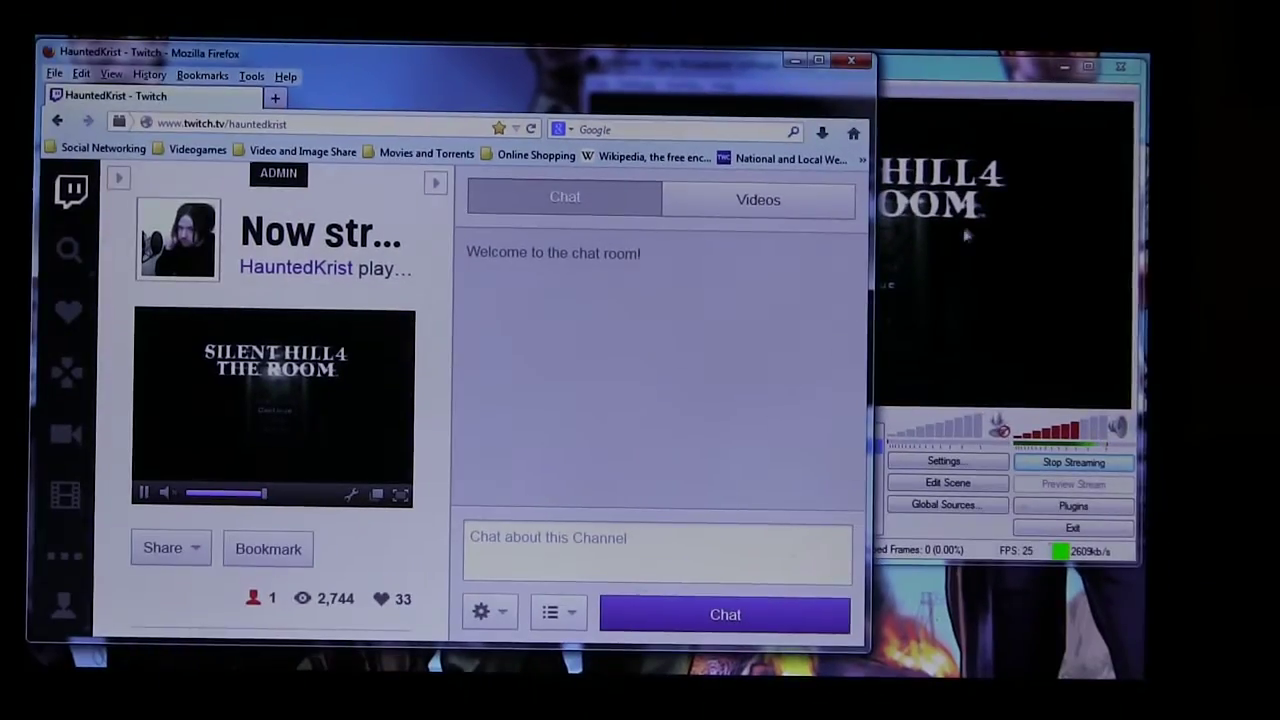
left_click(966, 236)
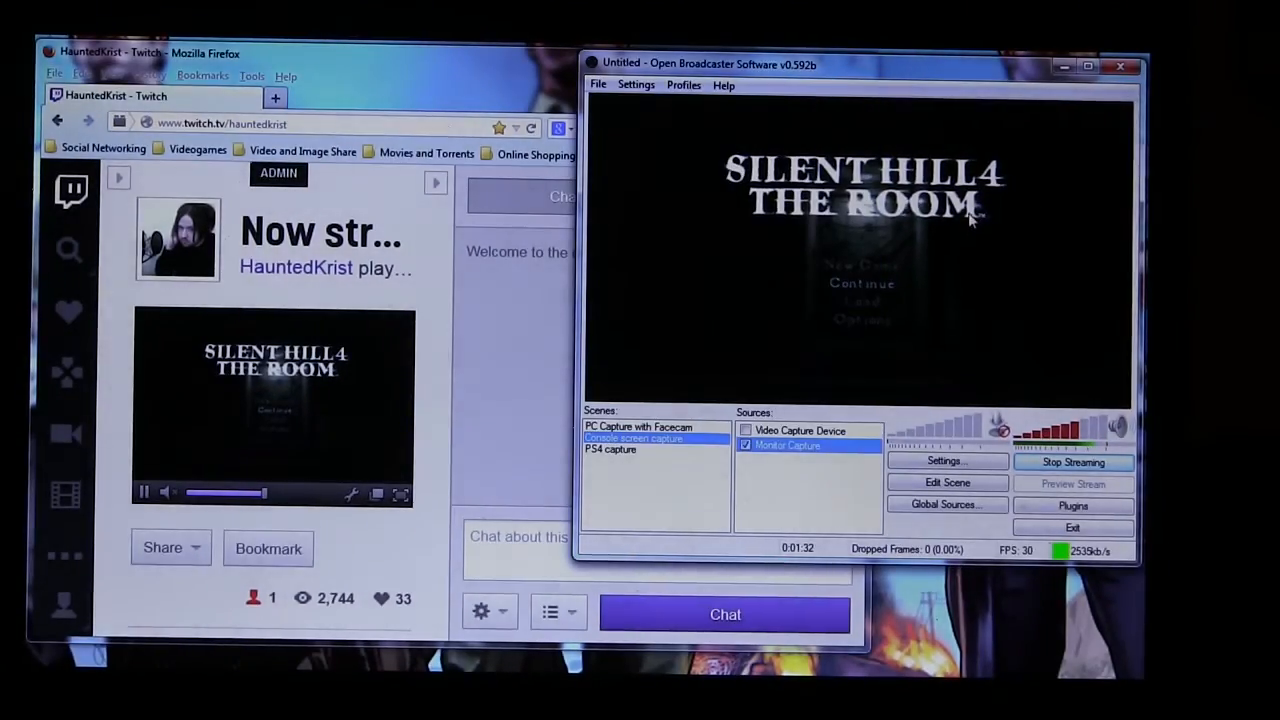